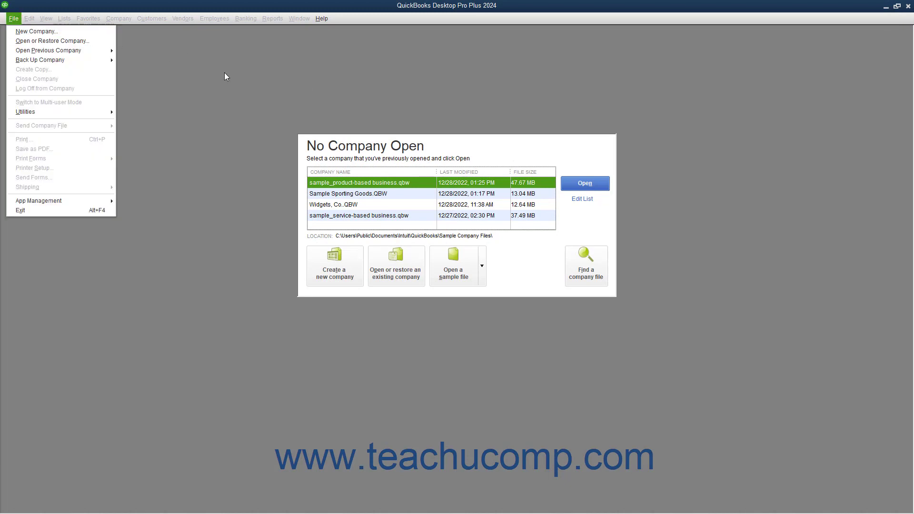
Begin setting up a new company file, choosing to create it for myself as the admin
left_click(237, 79)
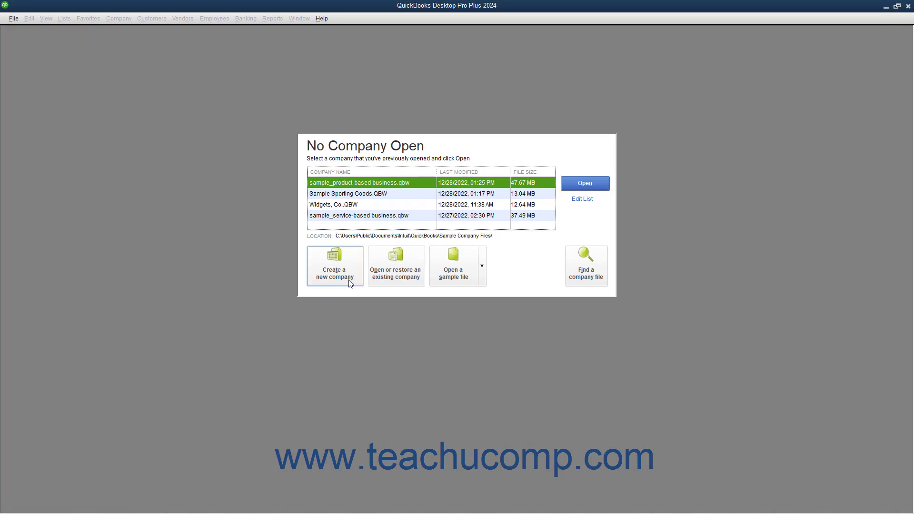
left_click(332, 260)
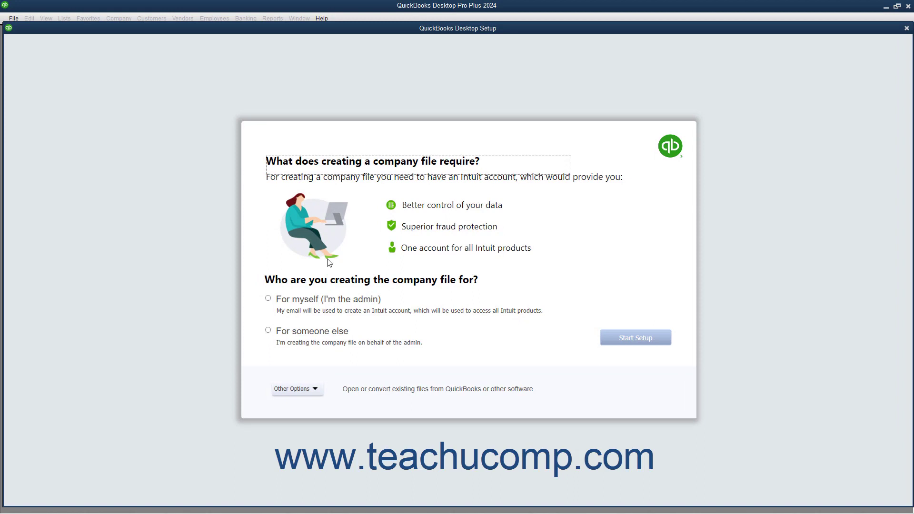
left_click(292, 304)
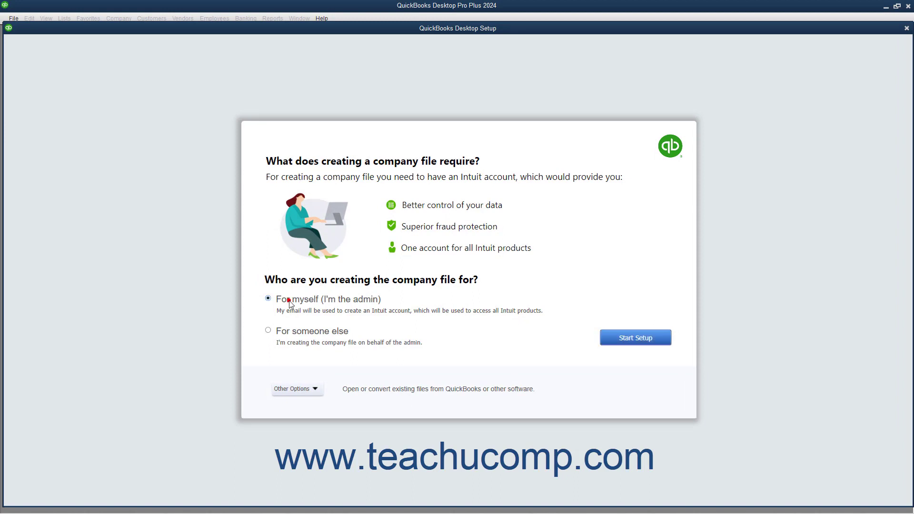
left_click(282, 335)
left_click(298, 387)
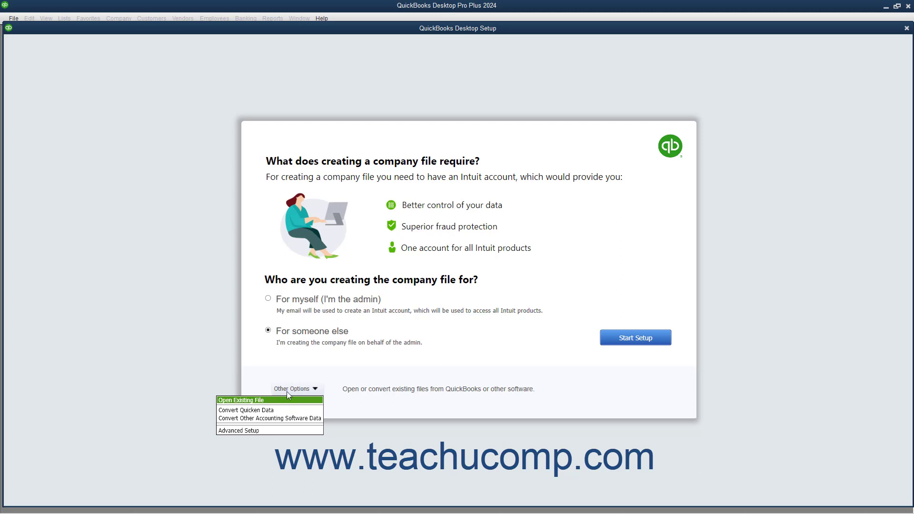
left_click(295, 372)
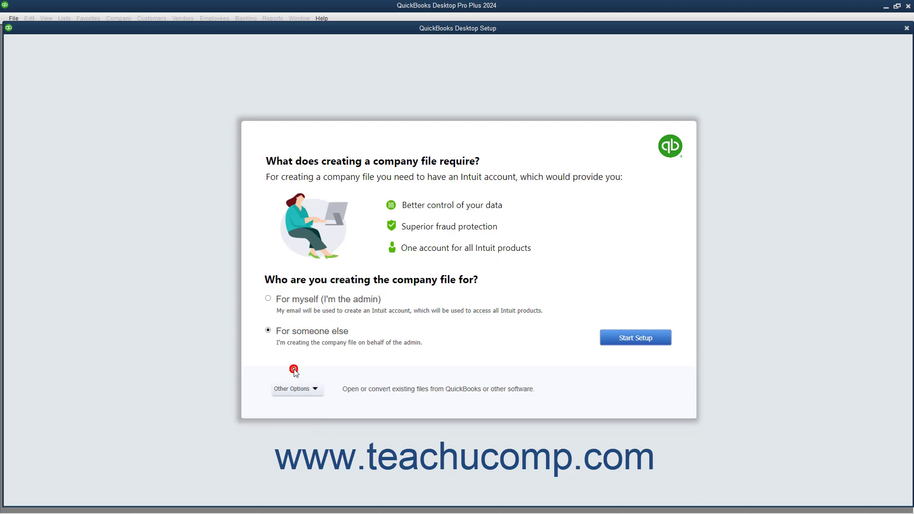
left_click(269, 298)
left_click(626, 339)
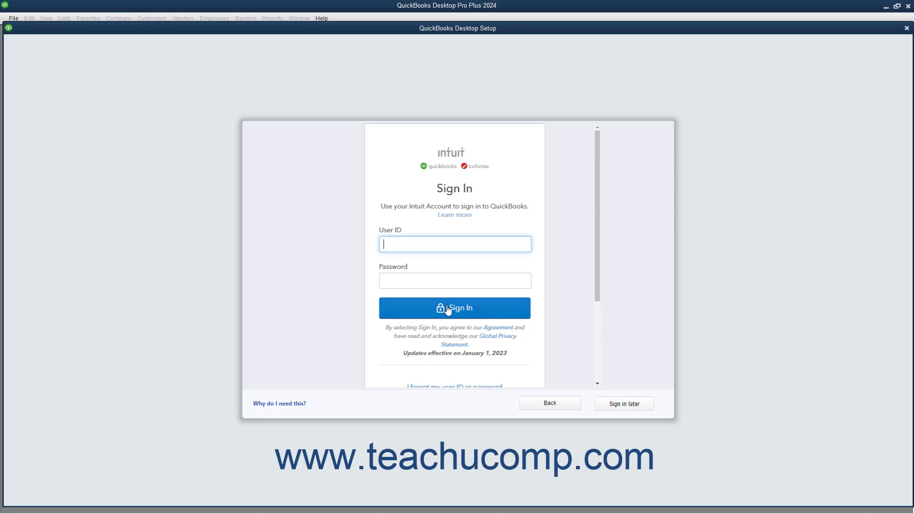
Examine the Intuit sign-in form and the account-creation form's email, phone, password and confirmation fields
left_click(401, 247)
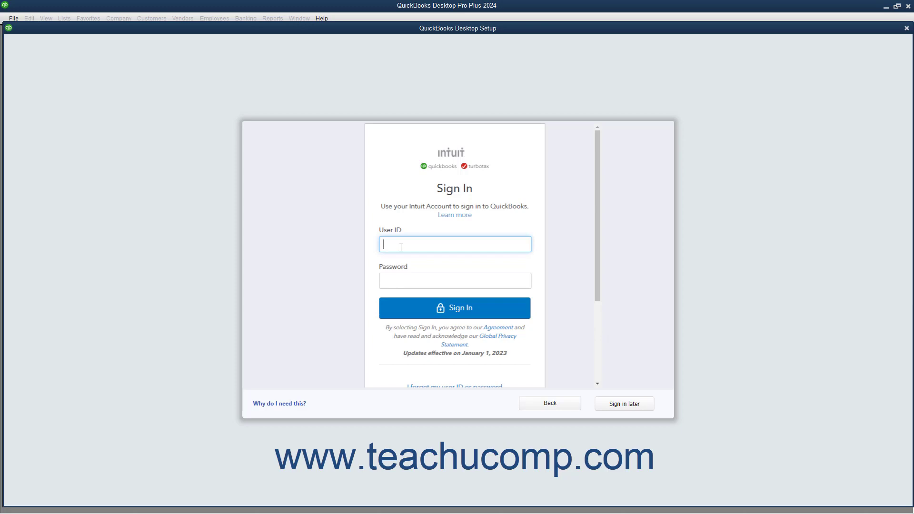
left_click(402, 280)
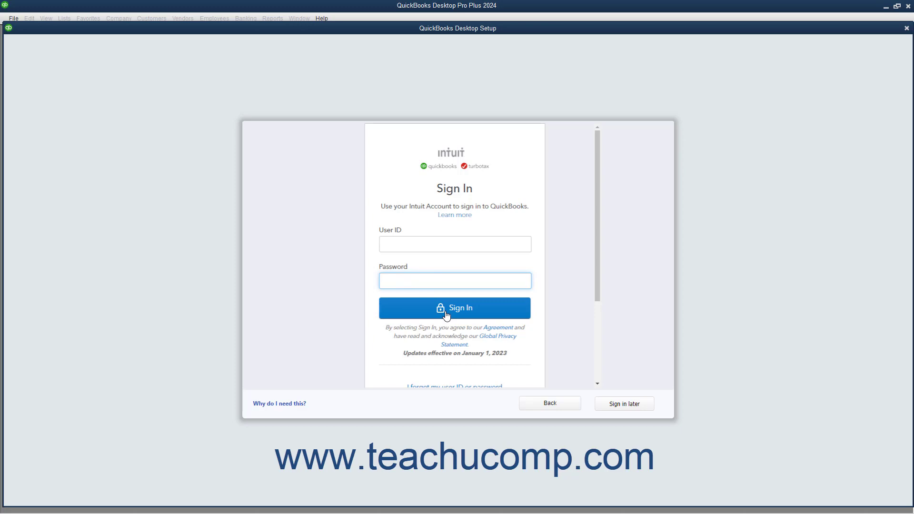
scroll(446, 315, "down", 3)
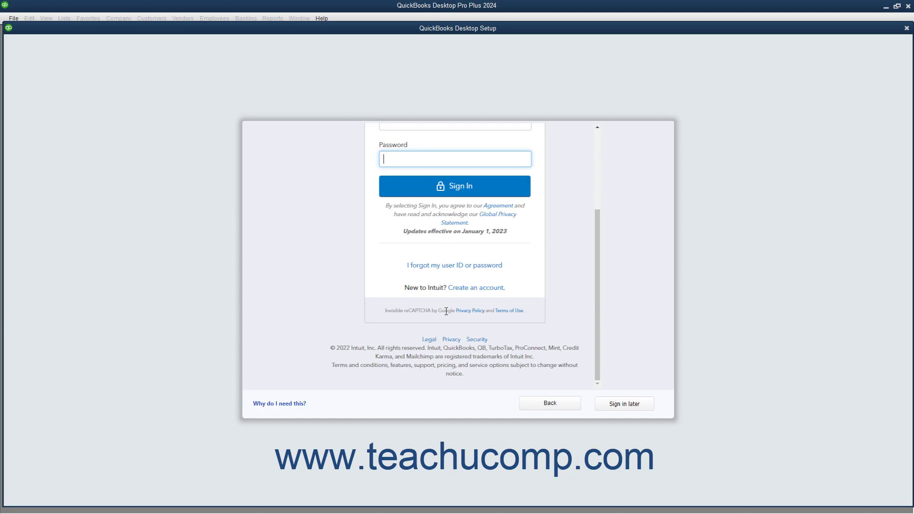
left_click(465, 290)
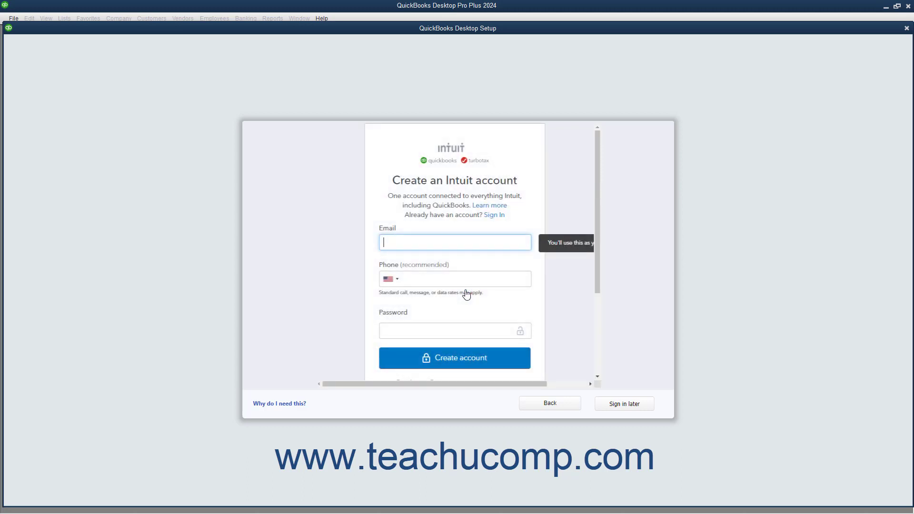
left_click(421, 244)
left_click(416, 282)
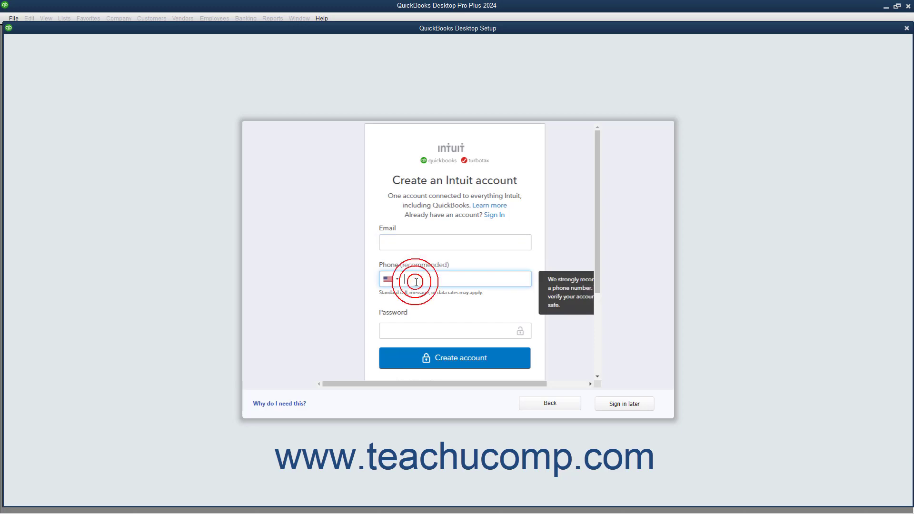
left_click(420, 328)
scroll(421, 317, "down", 3)
left_click(424, 262)
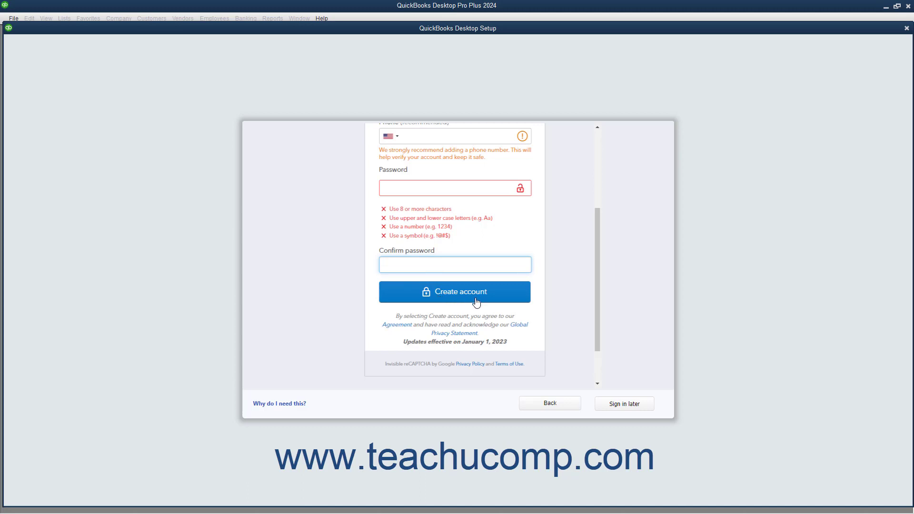
Postpone the Intuit sign-in and enter "Sample Associates, P.C." as the business name
left_click(623, 405)
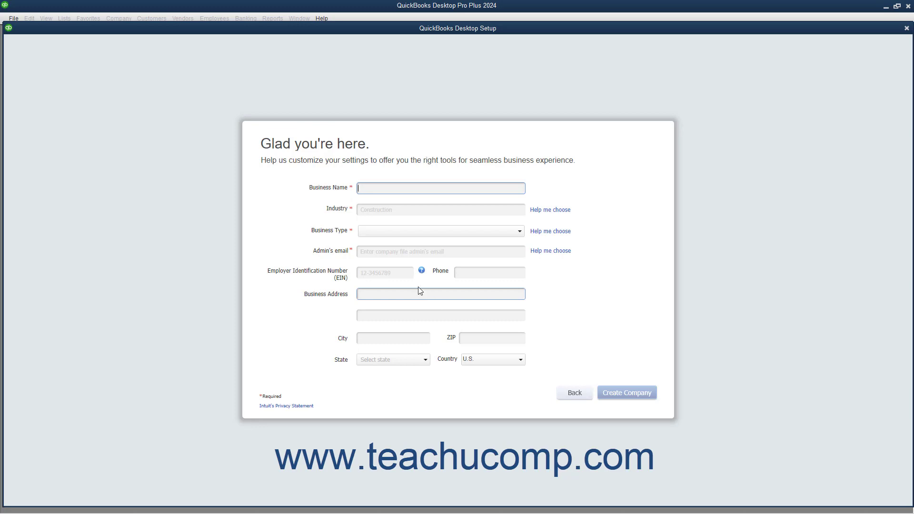
type("Sample Associates, P.C.")
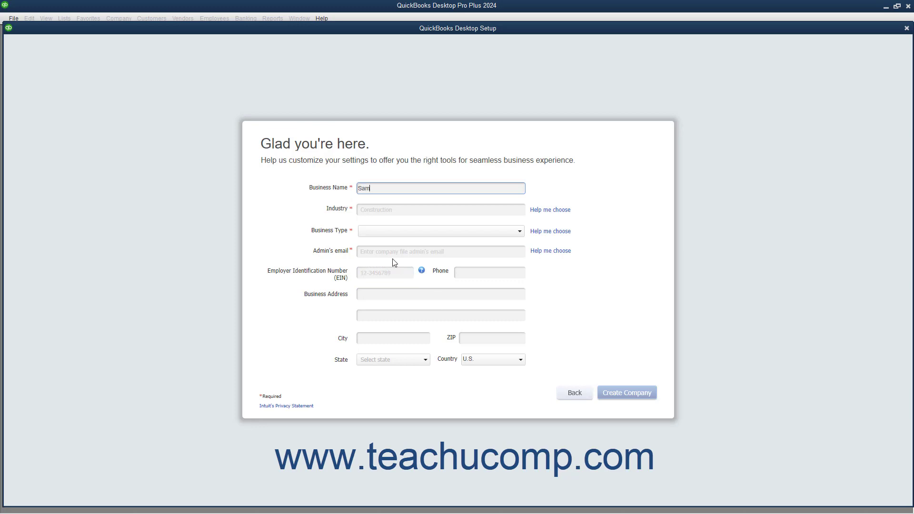
Choose Legal Services from the industry list as the company's industry, reviewing its recommended accounts
left_click(544, 217)
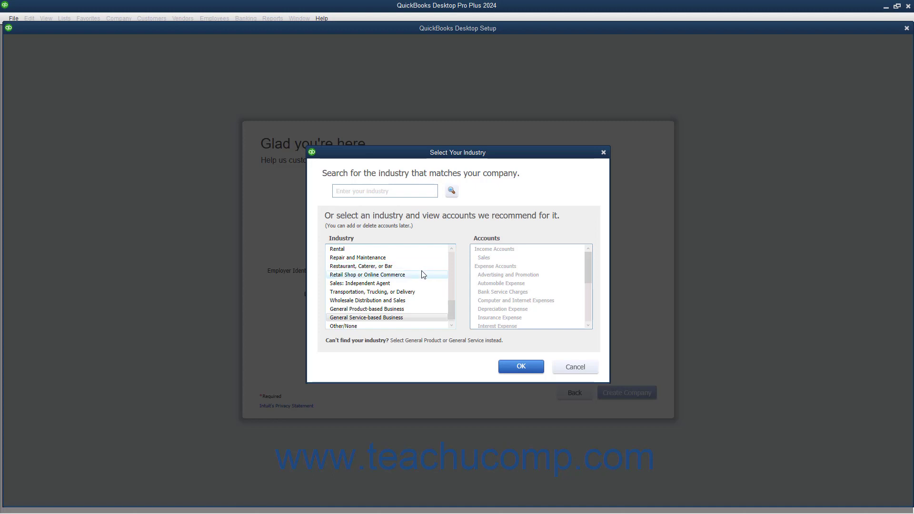
scroll(415, 281, "up", 5)
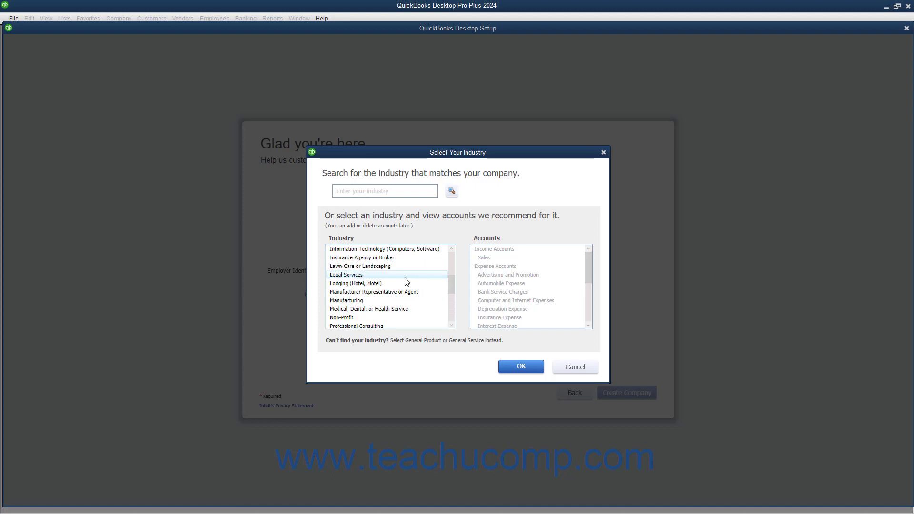
left_click(405, 279)
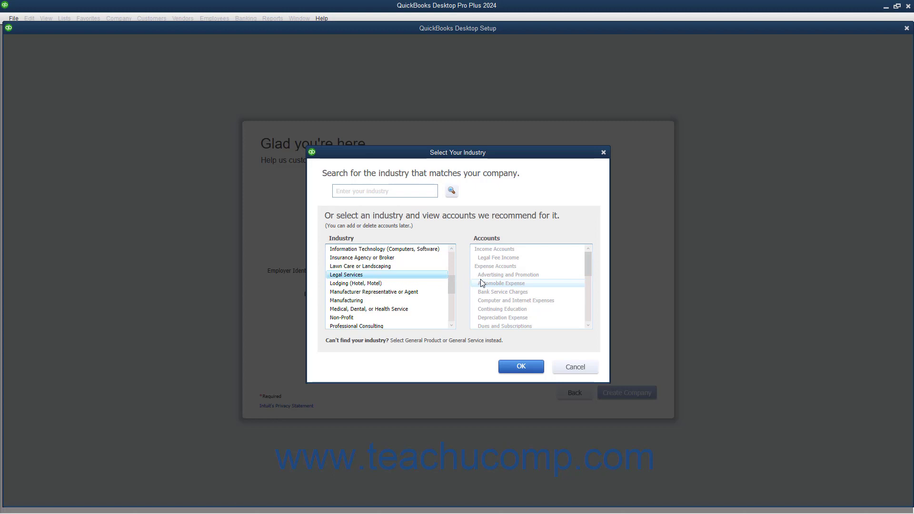
scroll(480, 283, "down", 5)
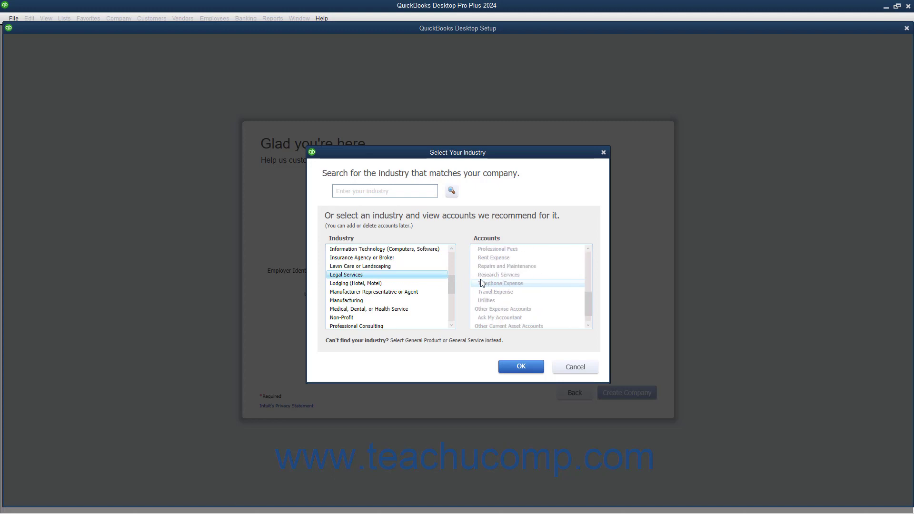
left_click(516, 367)
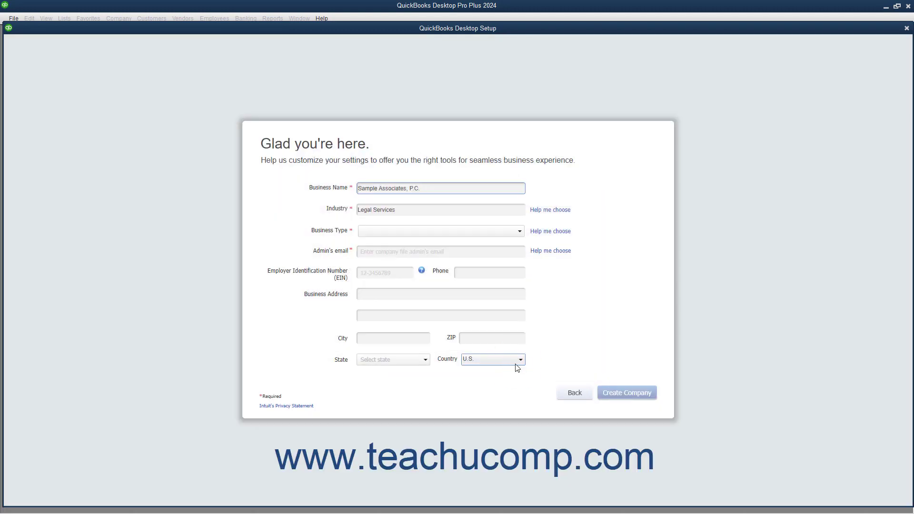
Set the business type to Partnership or LLP and enter the admin's email address
left_click(440, 238)
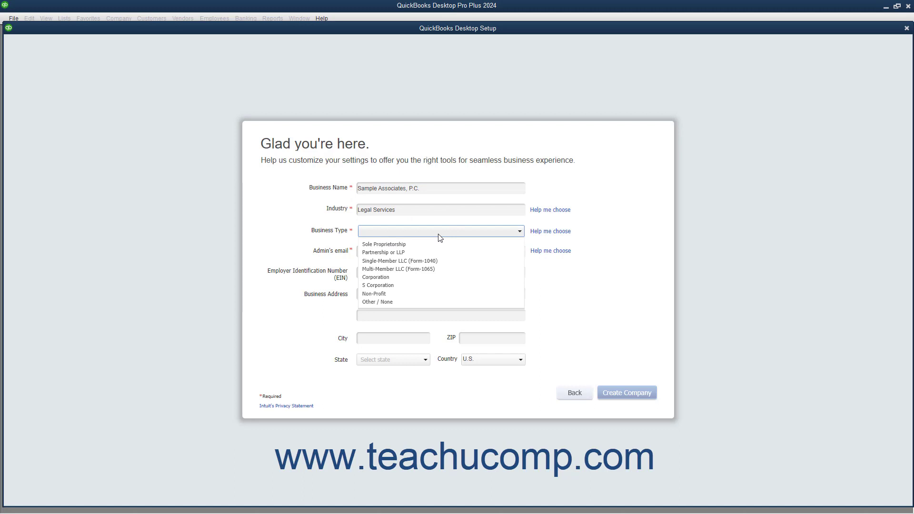
left_click(431, 252)
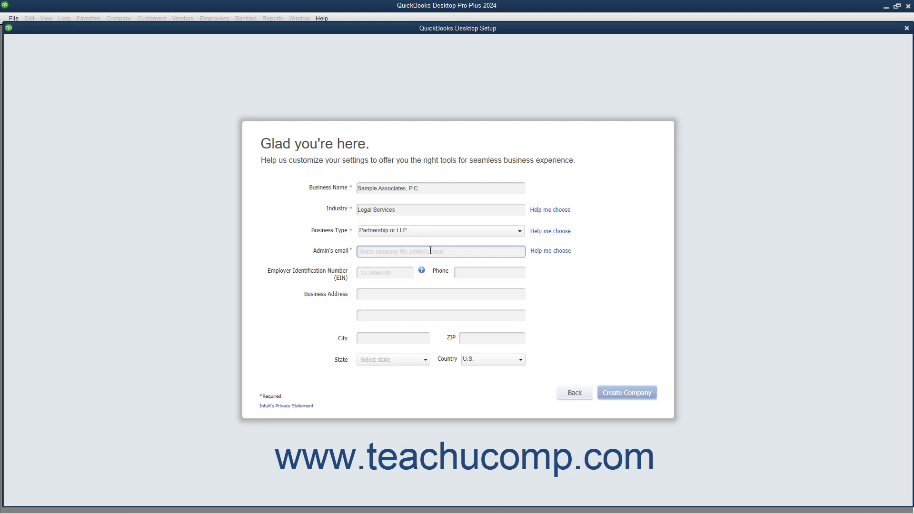
left_click(429, 253)
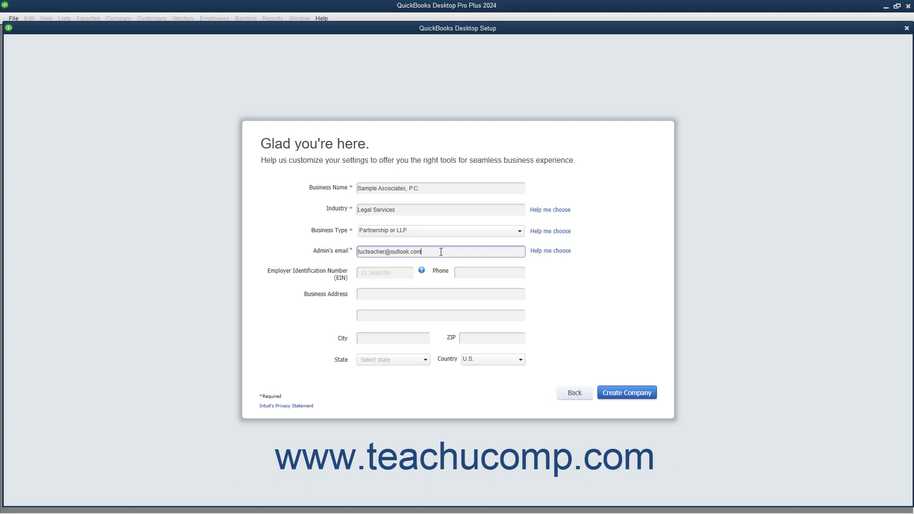
Create the company file with the optional EIN, phone and address fields left blank, and finish the setup to start working
left_click(380, 275)
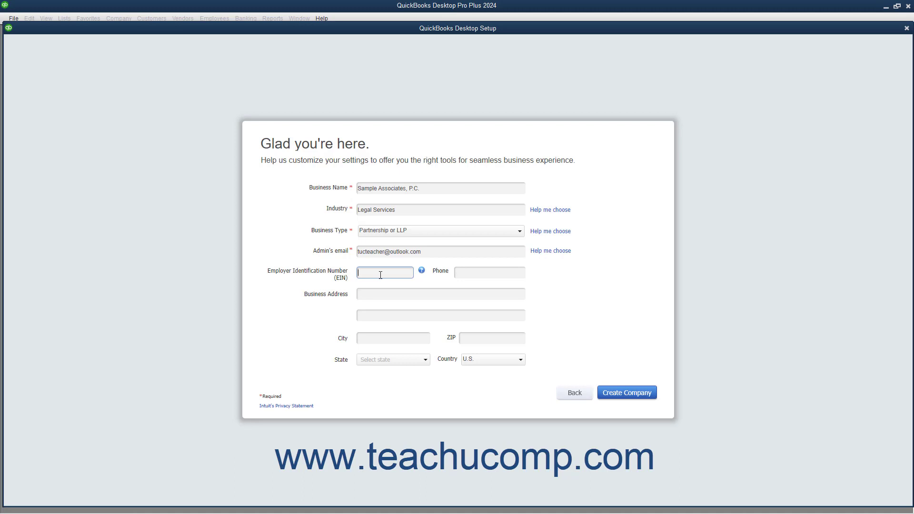
left_click(471, 272)
left_click(405, 294)
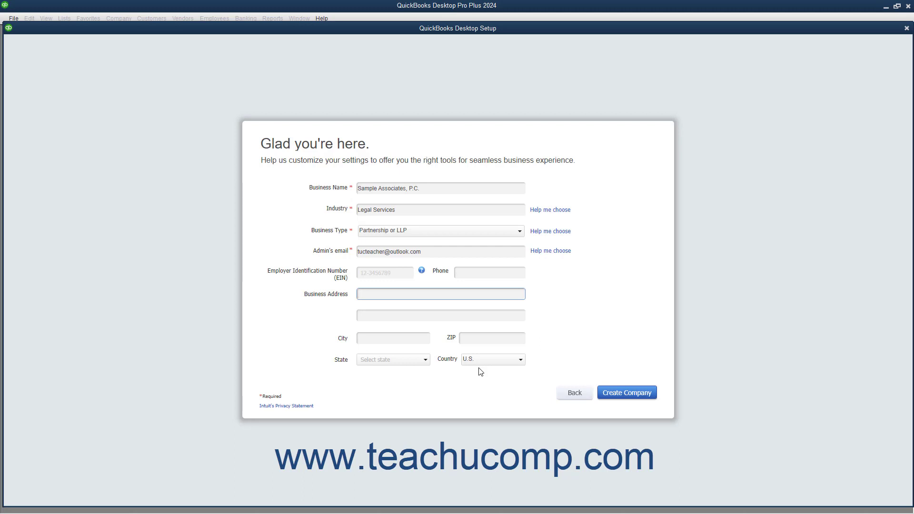
left_click(614, 394)
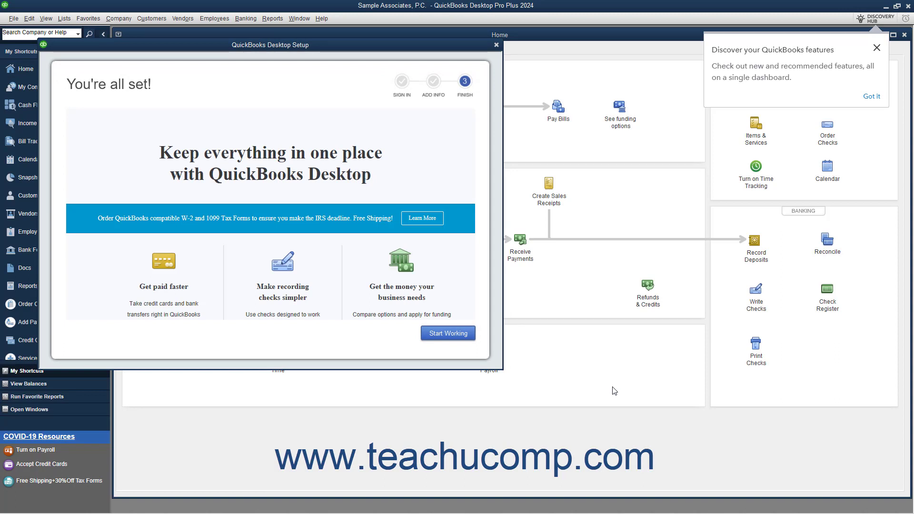
scroll(267, 300, "down", 2)
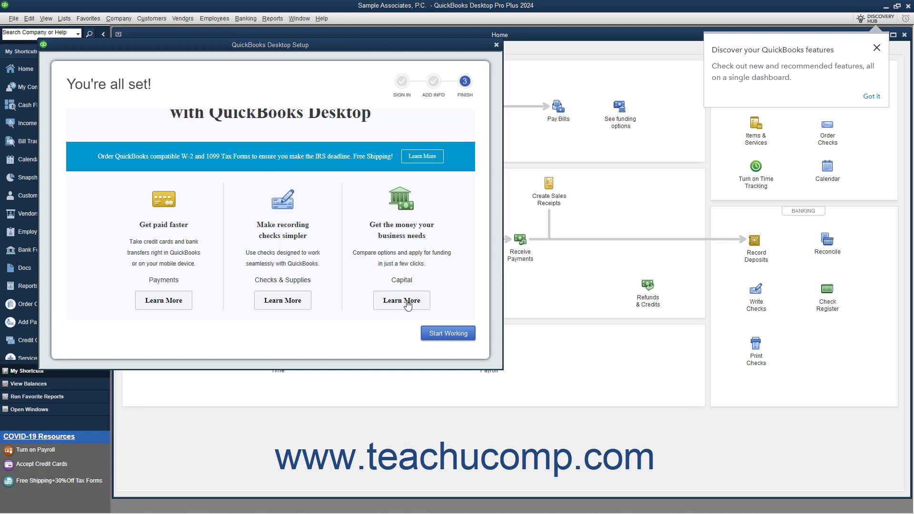
left_click(438, 335)
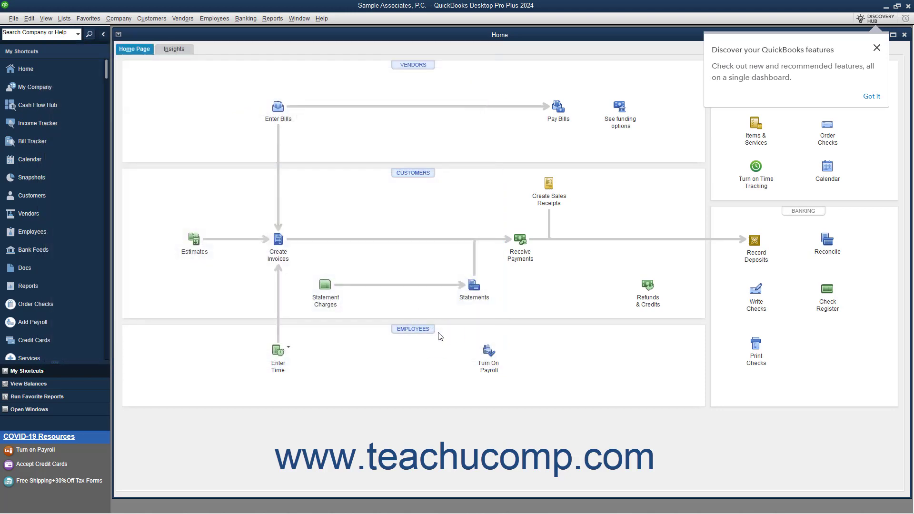